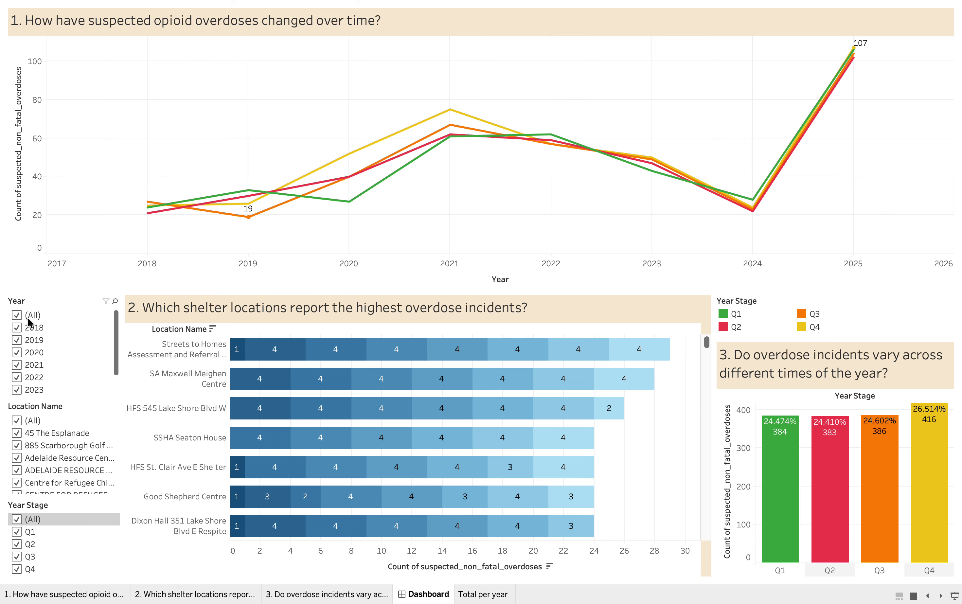
# Step: Filter the dashboard to the years 2018 and 2019 to compare them, and restore all years
pyautogui.click(16, 315)
pyautogui.click(17, 340)
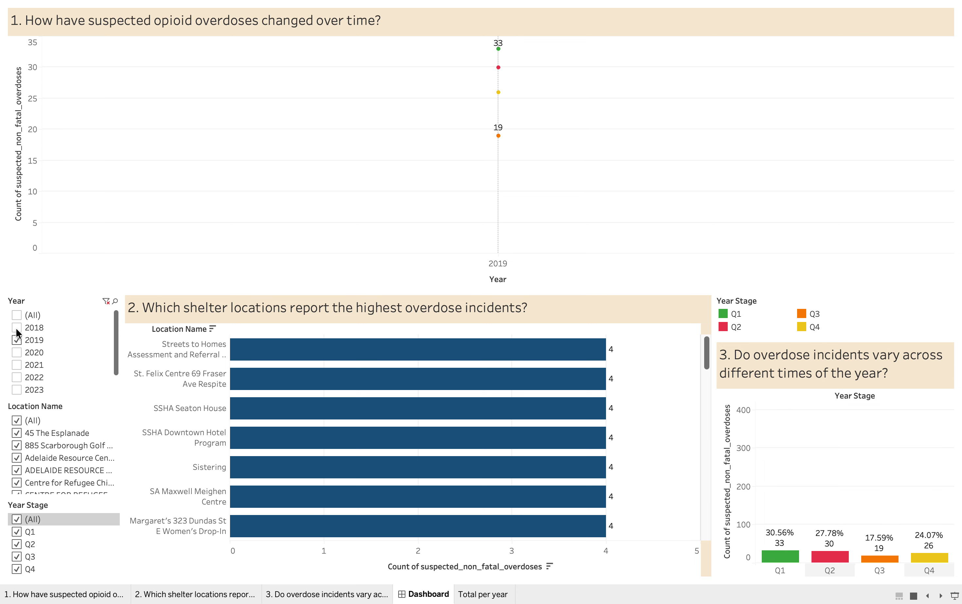
pyautogui.click(16, 329)
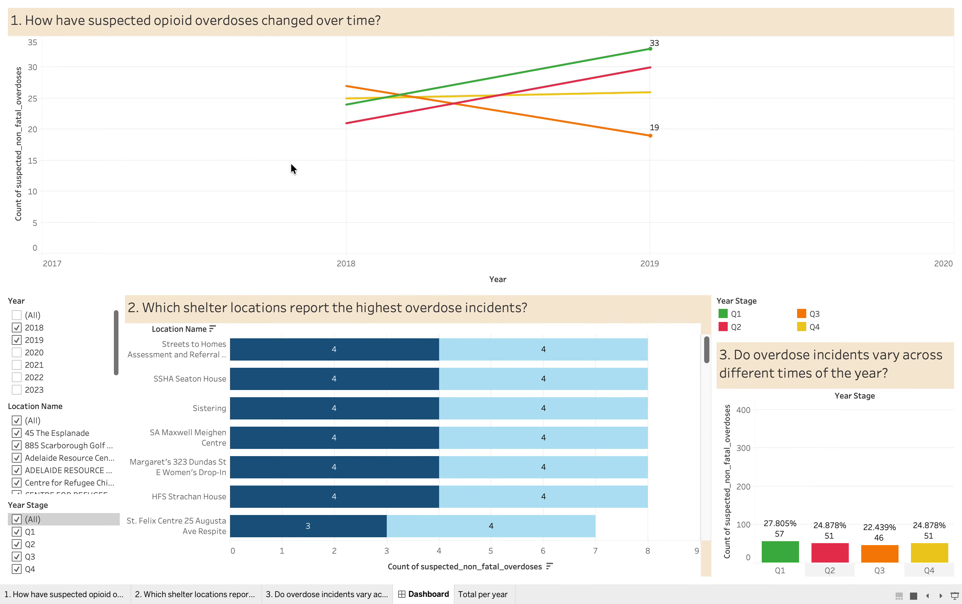
pyautogui.click(16, 315)
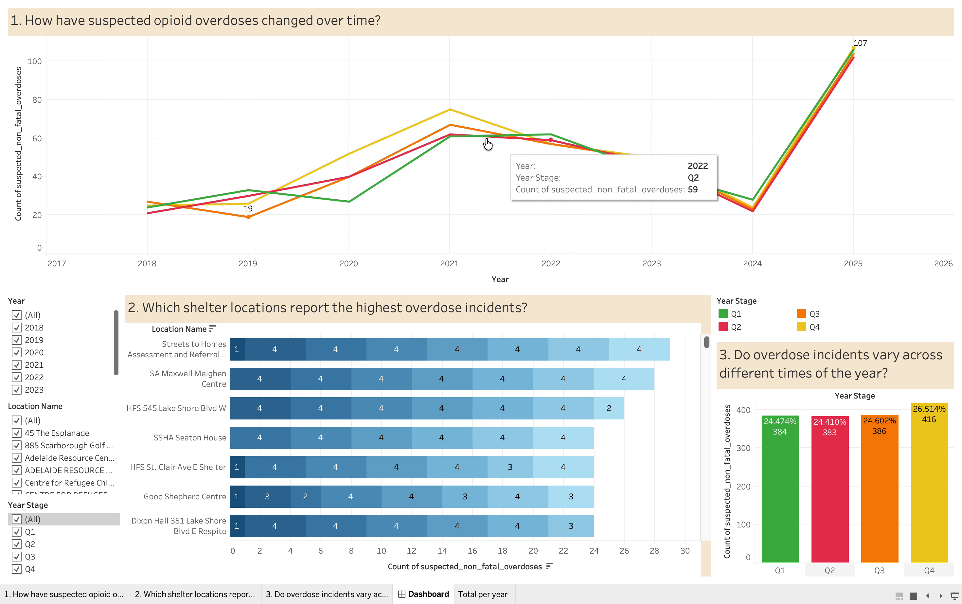
# Step: Examine the quarterly overdose counts for 2019, 2021, 2024 and 2025 on the yearly trend chart
pyautogui.moveTo(453, 110)
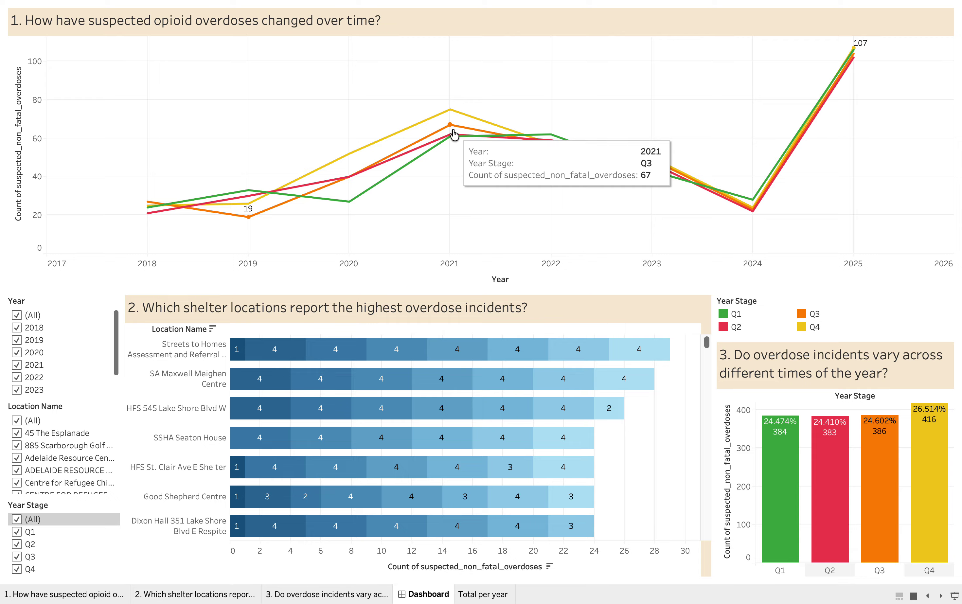
pyautogui.moveTo(454, 143)
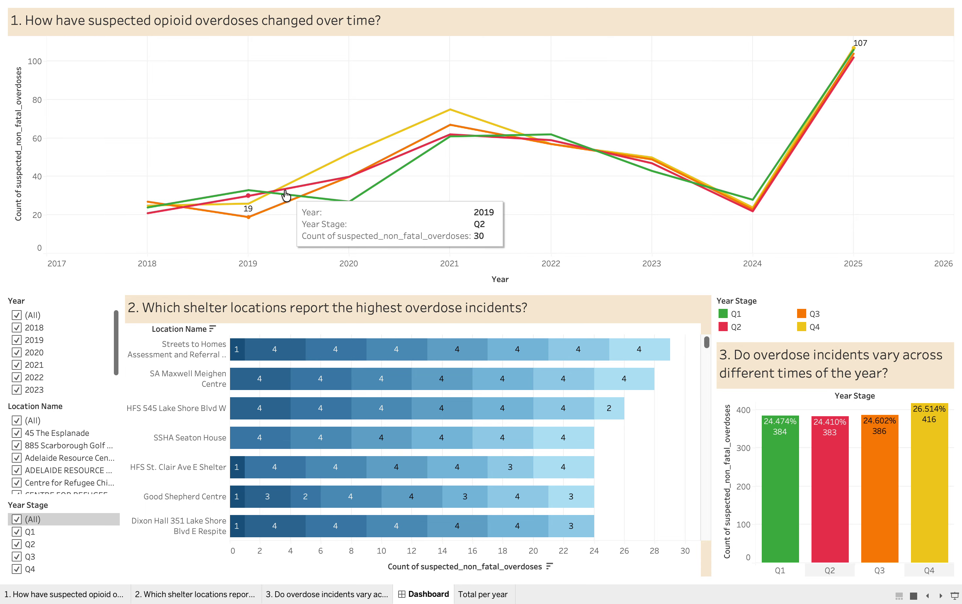
pyautogui.moveTo(264, 199)
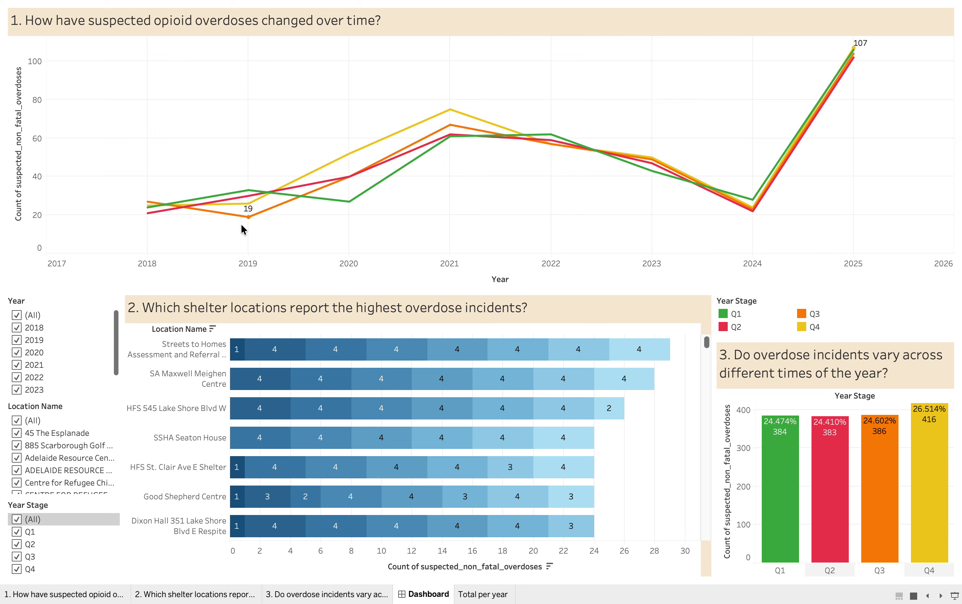
pyautogui.moveTo(250, 225)
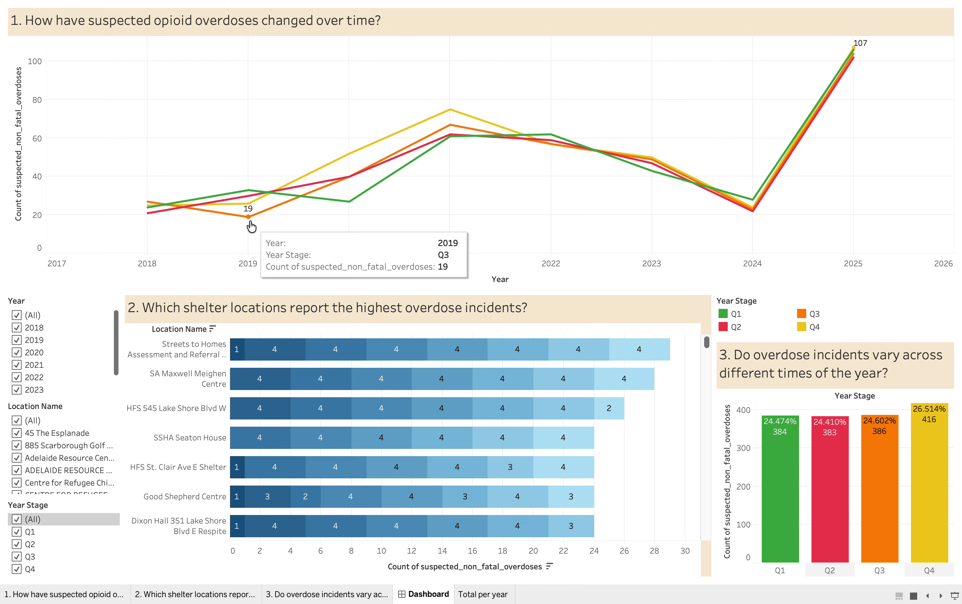
pyautogui.moveTo(425, 156)
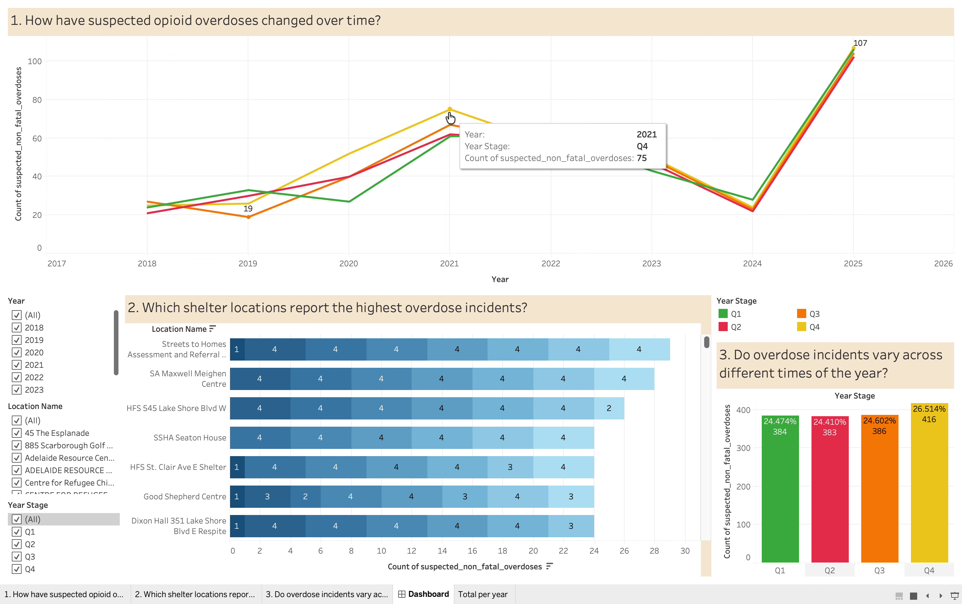
pyautogui.moveTo(750, 215)
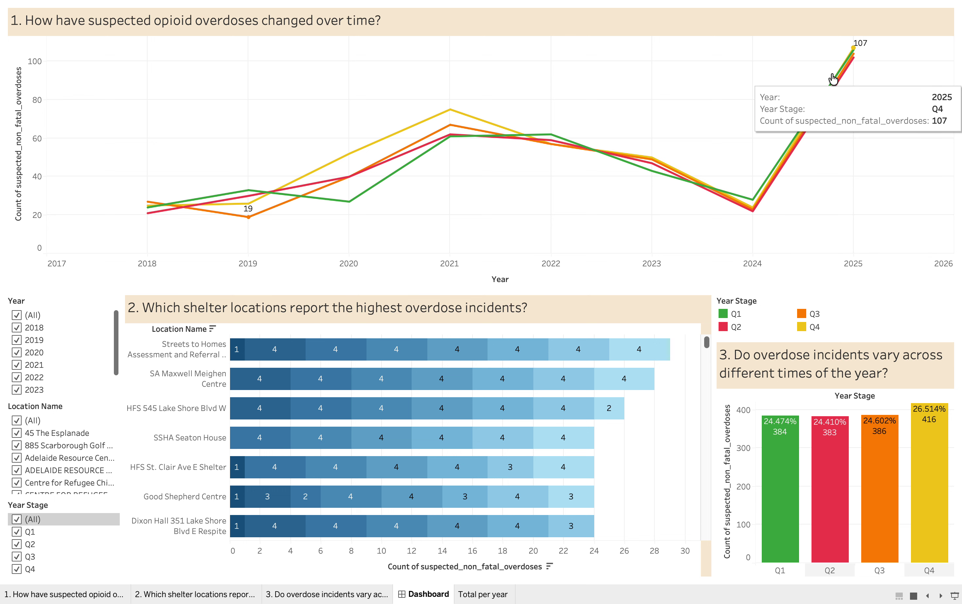
pyautogui.moveTo(854, 61)
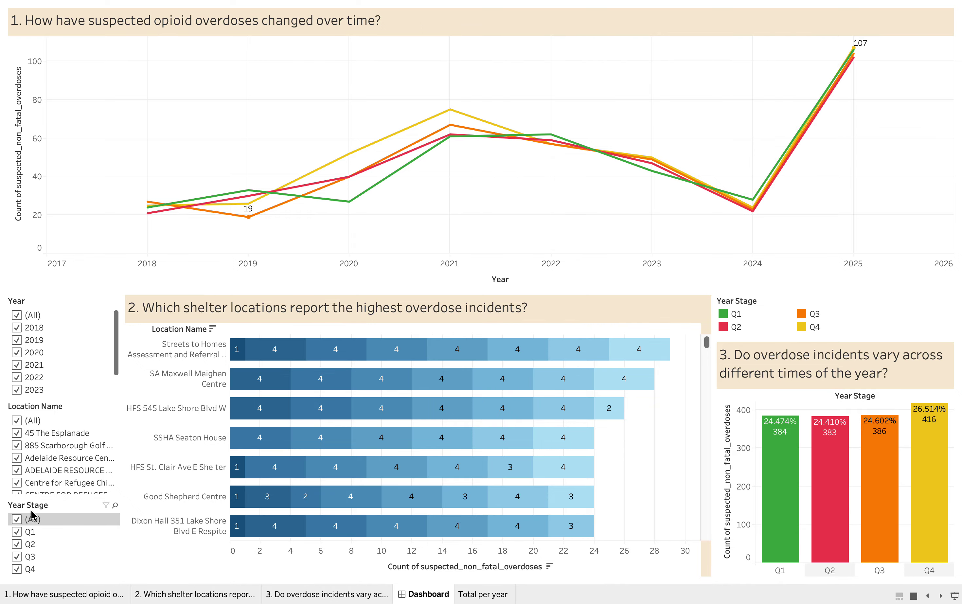
# Step: Filter the dashboard by year stage to Q1 alone and Q2 alone, and restore all year stages
pyautogui.click(18, 519)
pyautogui.click(18, 531)
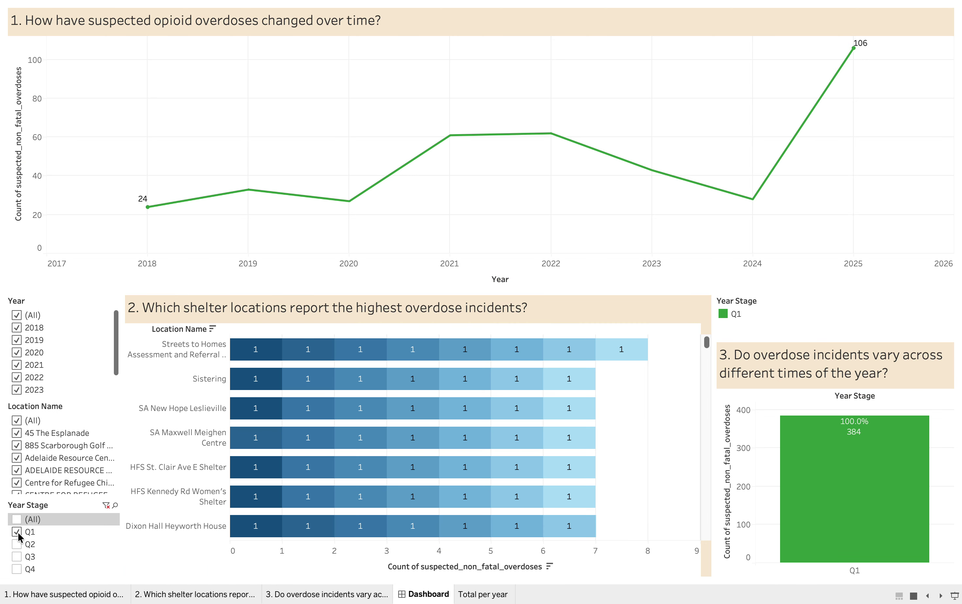
pyautogui.click(18, 544)
pyautogui.click(18, 532)
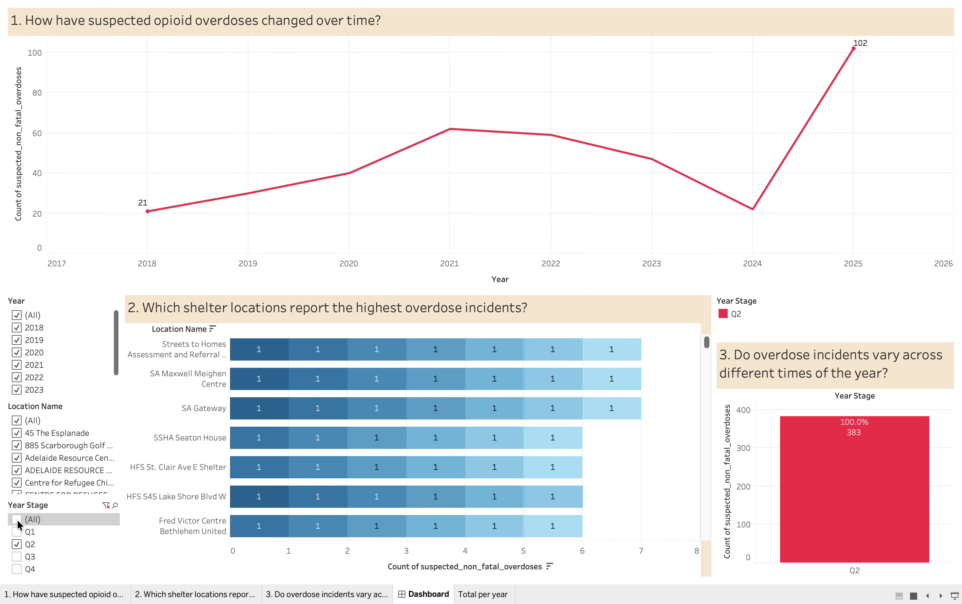
pyautogui.click(16, 519)
# Step: Select the 2021 points for Q4 and Q2 on the trend chart, and clear the selection
pyautogui.click(450, 114)
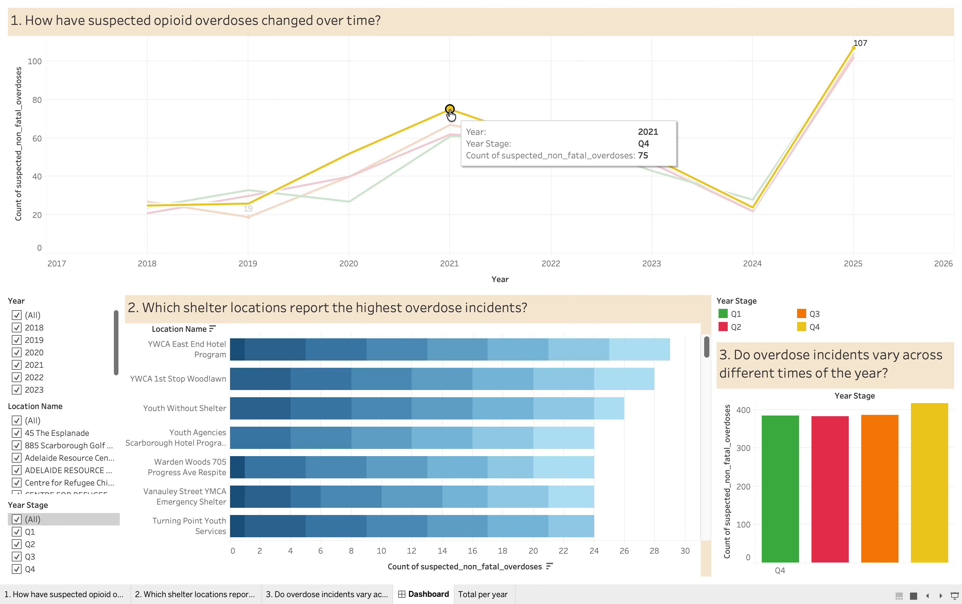
pyautogui.click(451, 136)
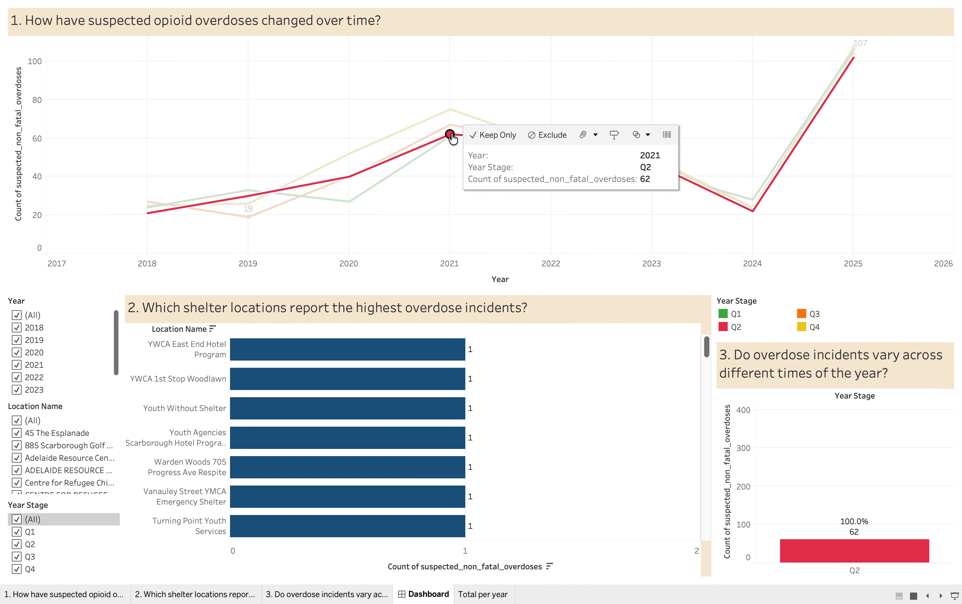
pyautogui.click(448, 162)
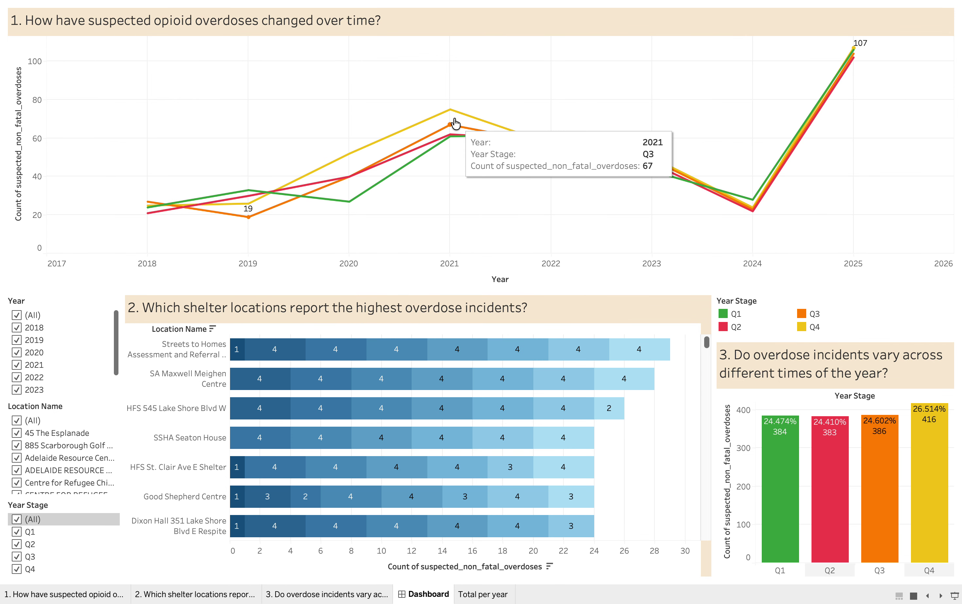
# Step: Inspect the quarterly data points for 2021, 2024 and 2025 on the trend chart
pyautogui.moveTo(455, 117)
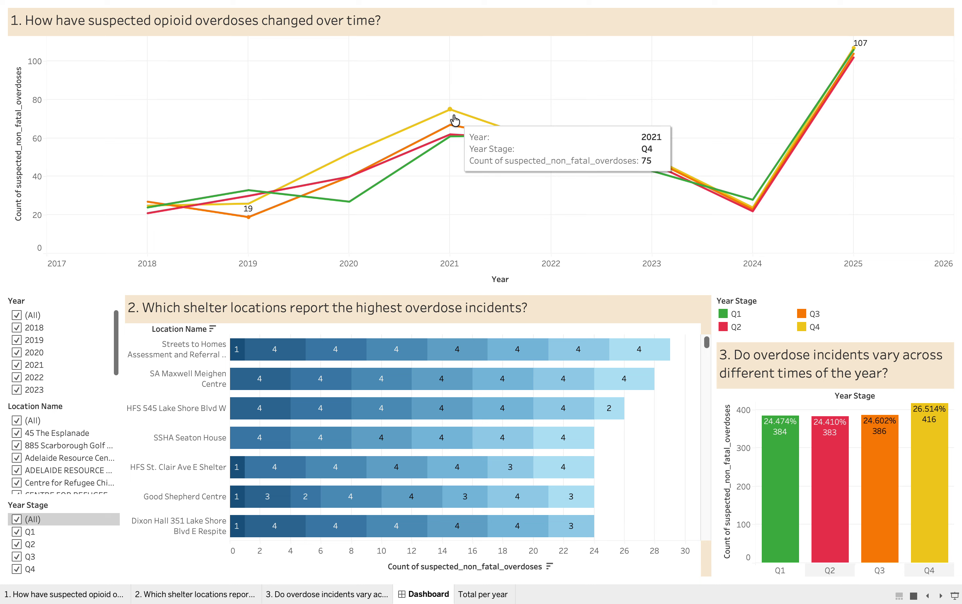
pyautogui.moveTo(454, 140)
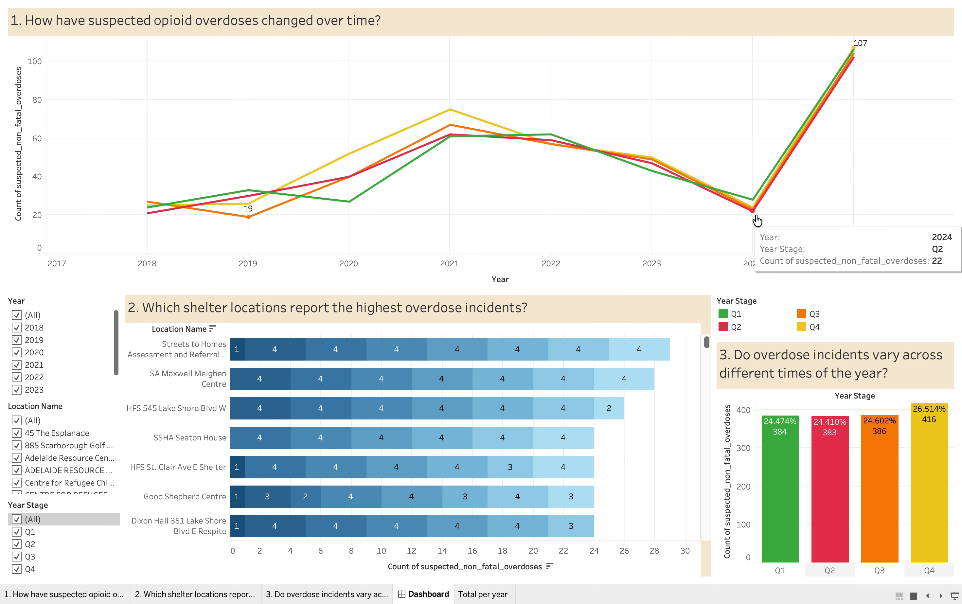
pyautogui.moveTo(857, 65)
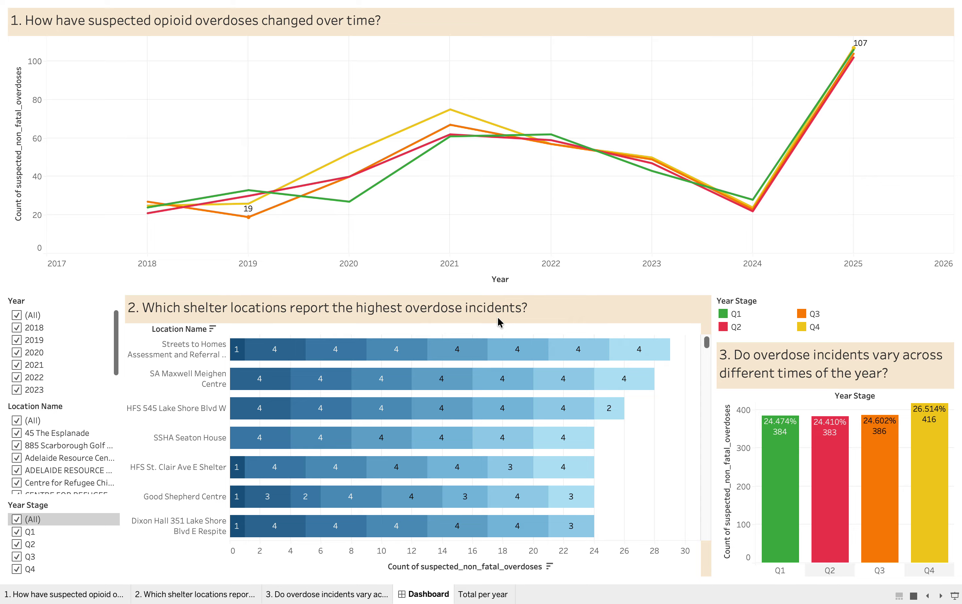
# Step: Inspect the yearly segments for SSHA Seaton House, SA Maxwell Meighen Centre and Streets to Homes in the shelter location chart
pyautogui.moveTo(441, 449)
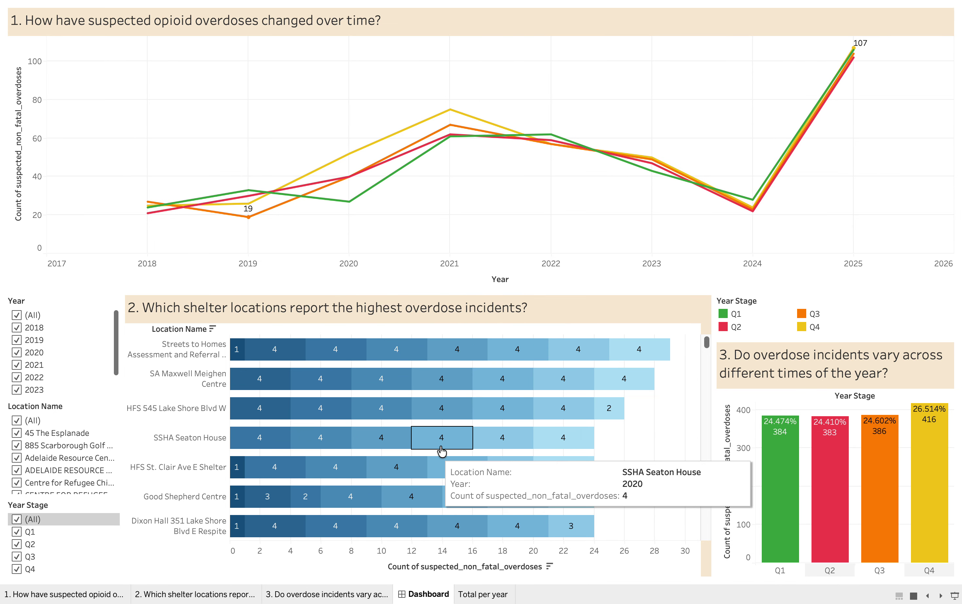
pyautogui.moveTo(458, 385)
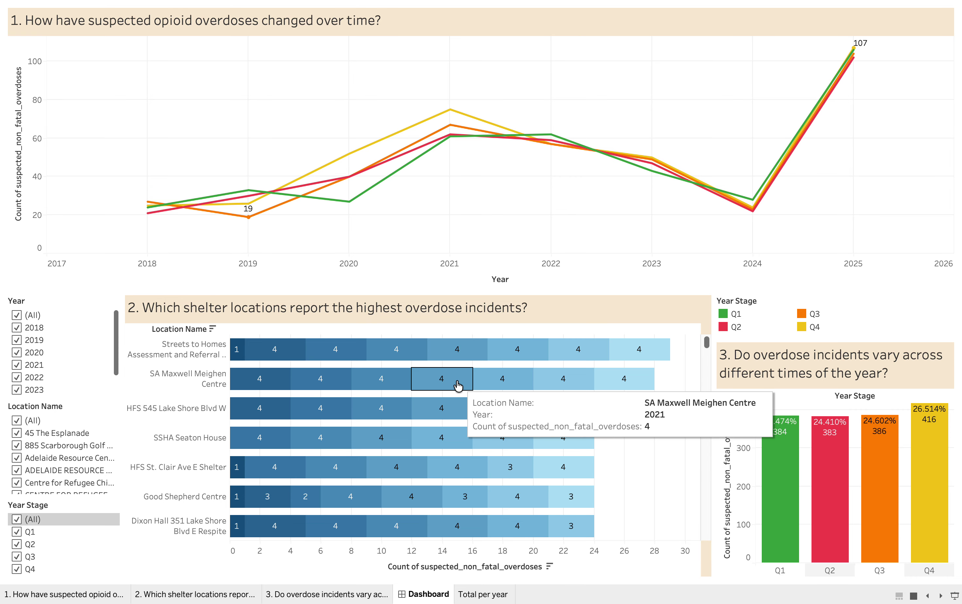
pyautogui.moveTo(435, 357)
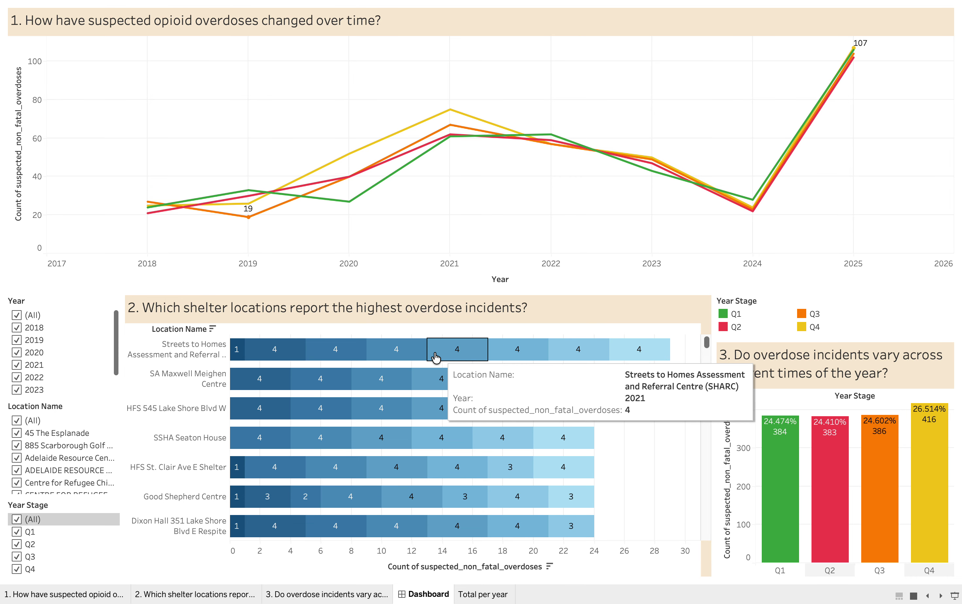
pyautogui.moveTo(405, 360)
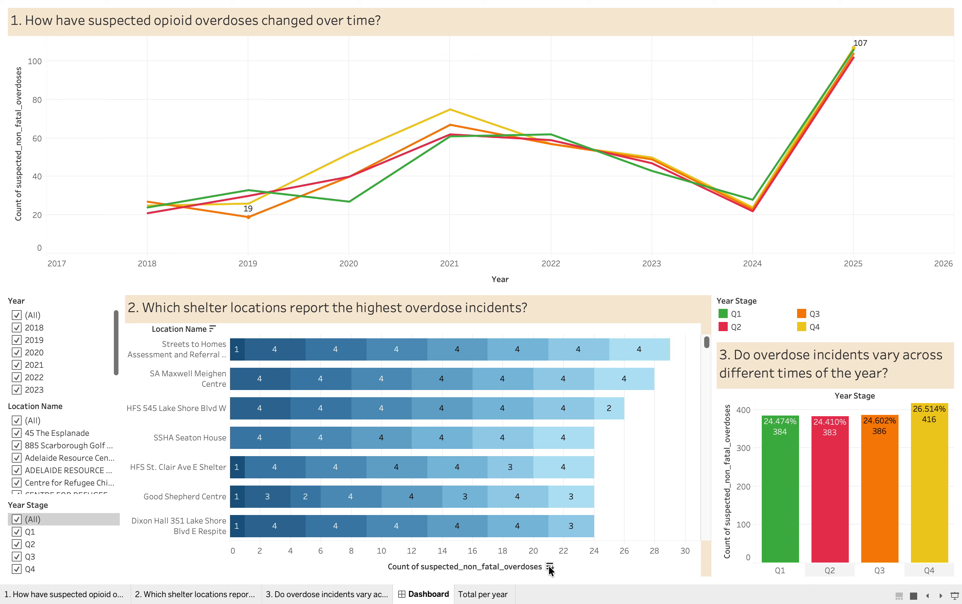
# Step: Sort the shelter locations by ascending overdose count, and return them to descending order
pyautogui.click(550, 566)
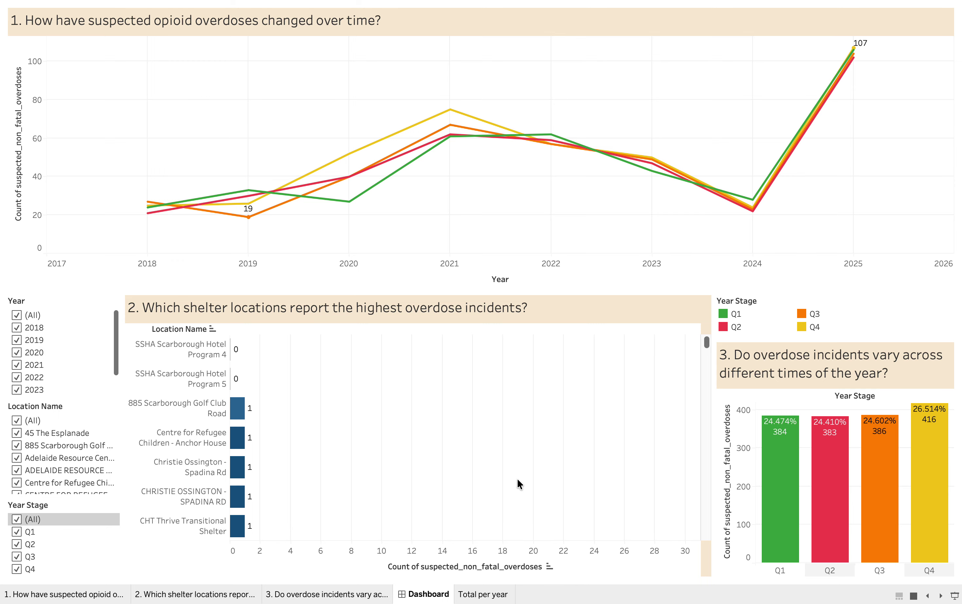
pyautogui.click(549, 566)
pyautogui.click(549, 566)
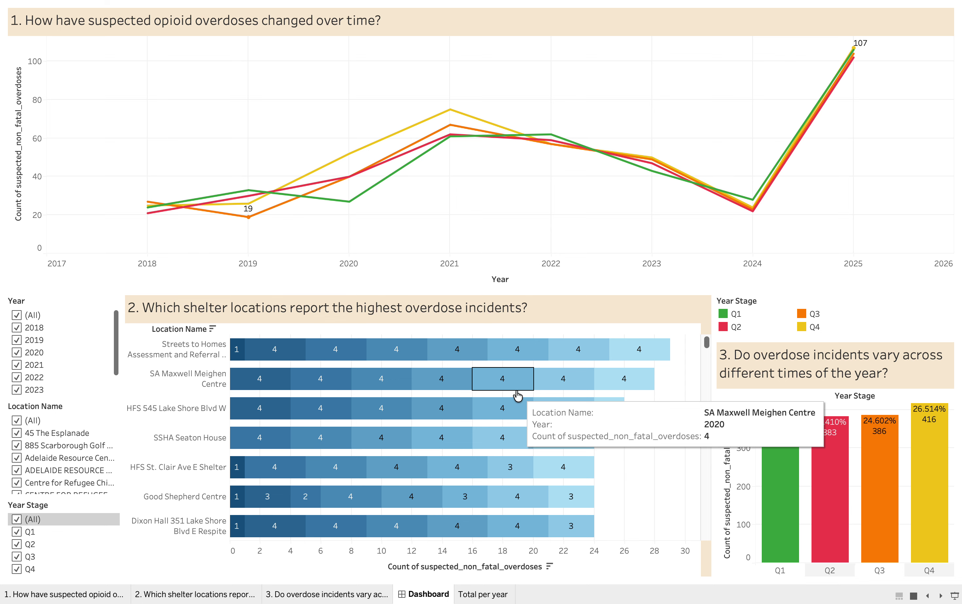
# Step: Show only 45 The Esplanade, 885 Scarborough Golf Club Road and both Adelaide Resource Centre entries, and restore all locations
pyautogui.click(16, 420)
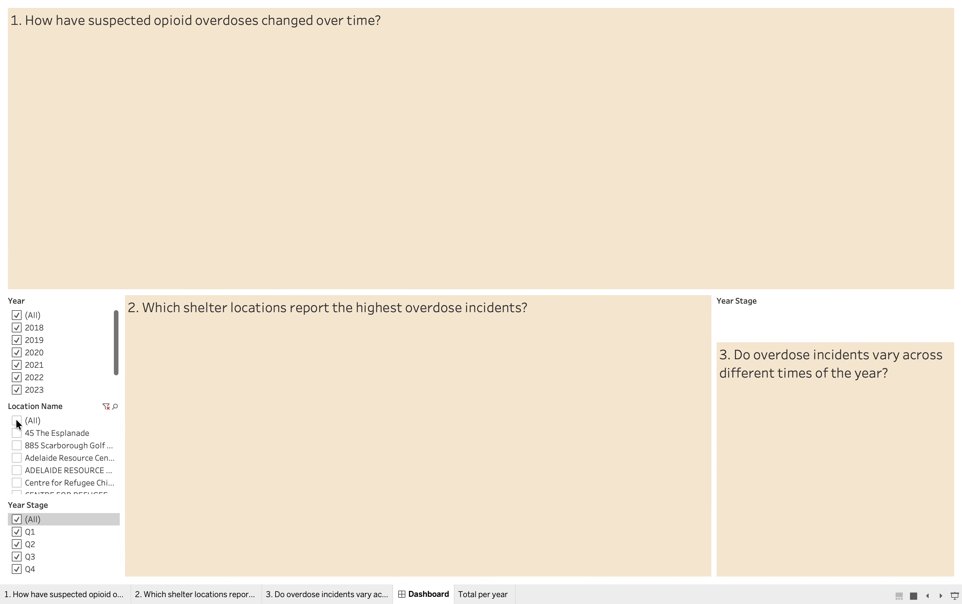
pyautogui.click(17, 432)
pyautogui.click(17, 446)
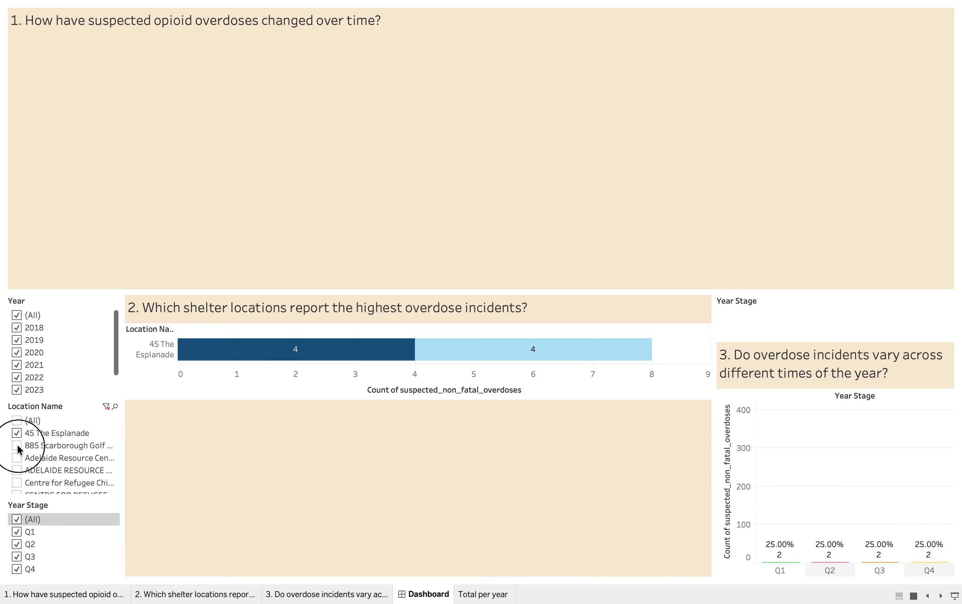
pyautogui.click(17, 459)
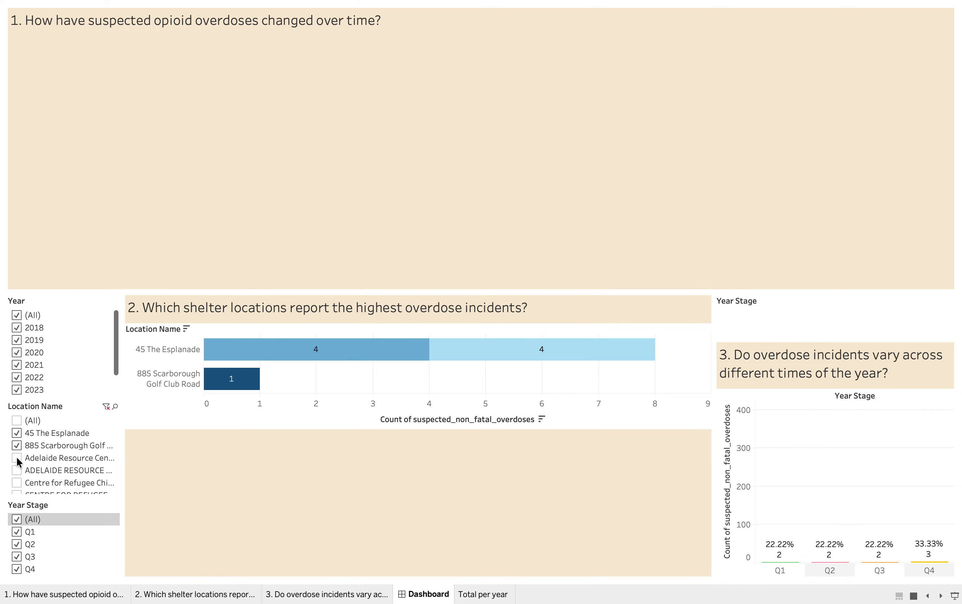
pyautogui.click(17, 470)
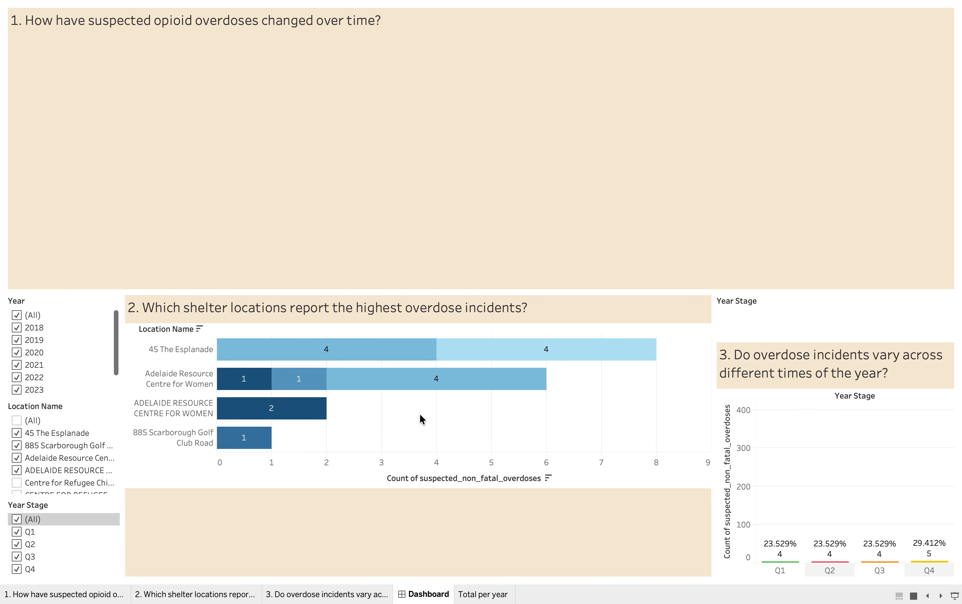
pyautogui.click(17, 421)
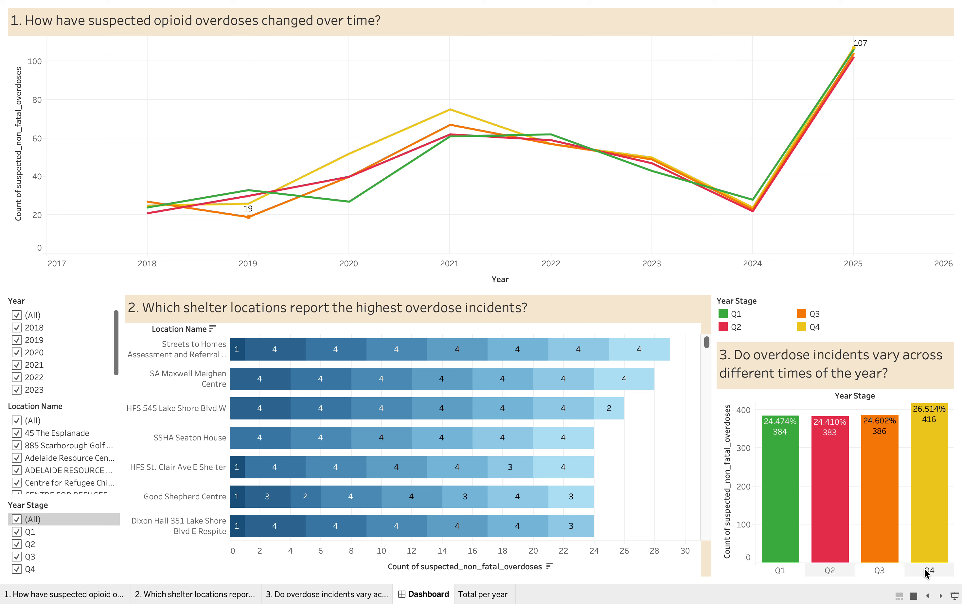
# Step: Compare the counts and percentages of the quarterly bars in the time-of-year chart
pyautogui.moveTo(780, 480)
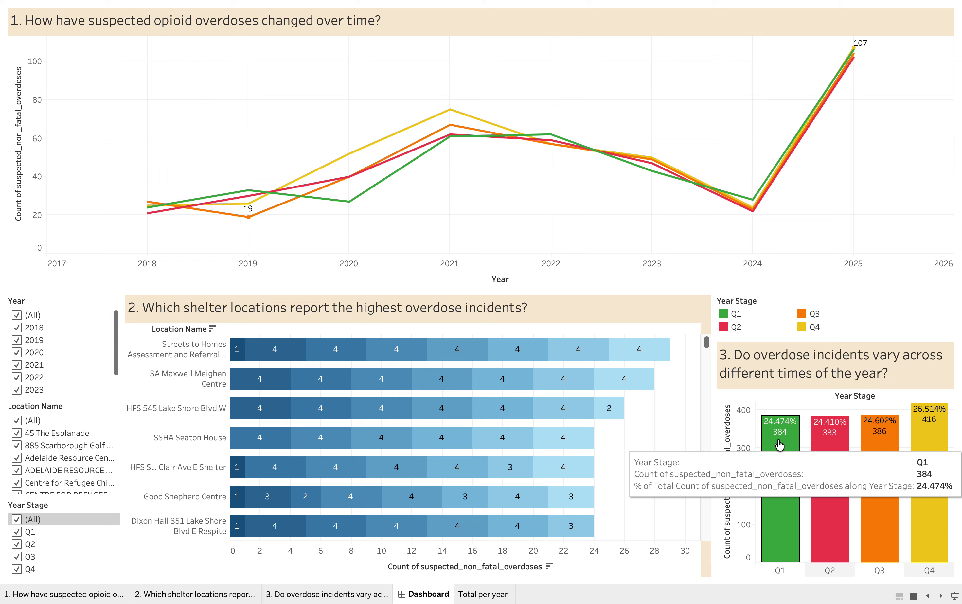
pyautogui.moveTo(870, 445)
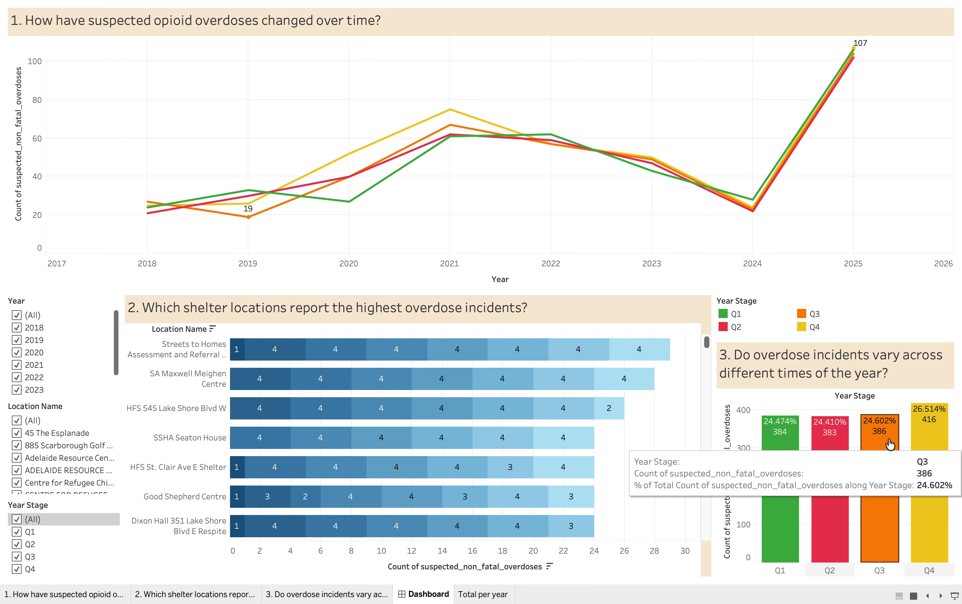
pyautogui.moveTo(764, 431)
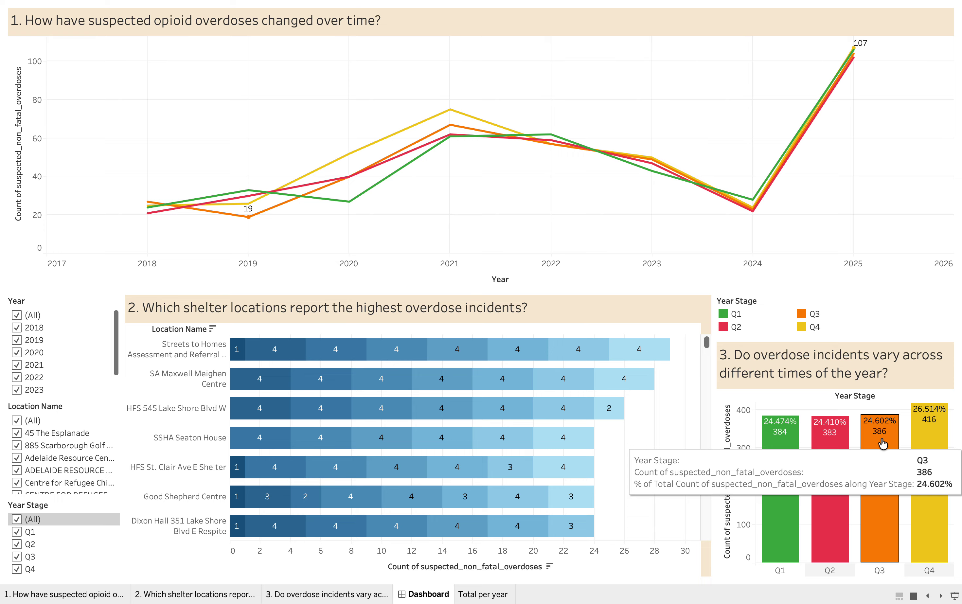
pyautogui.moveTo(931, 433)
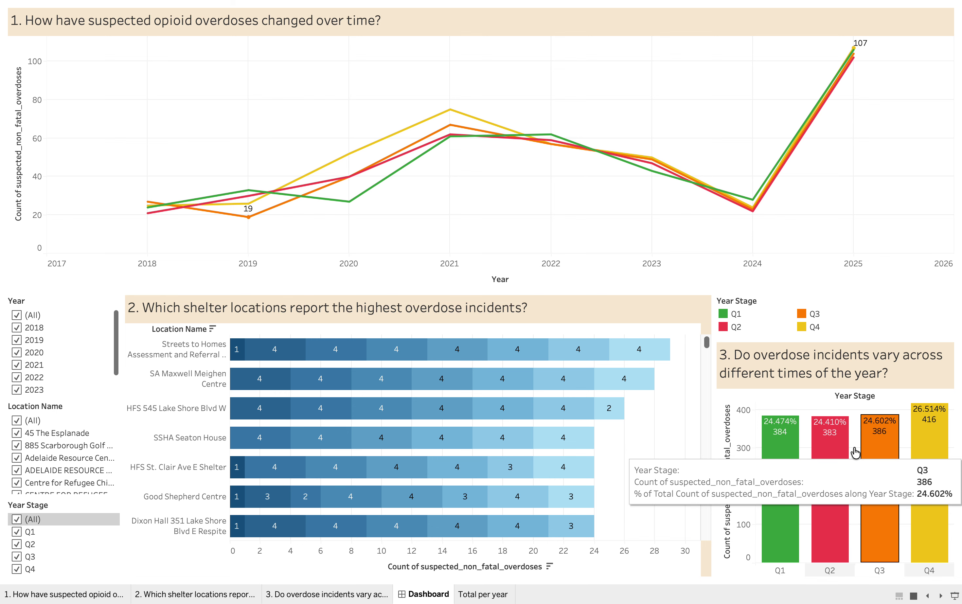
# Step: Filter the dashboard to the year 2020 only
pyautogui.click(16, 315)
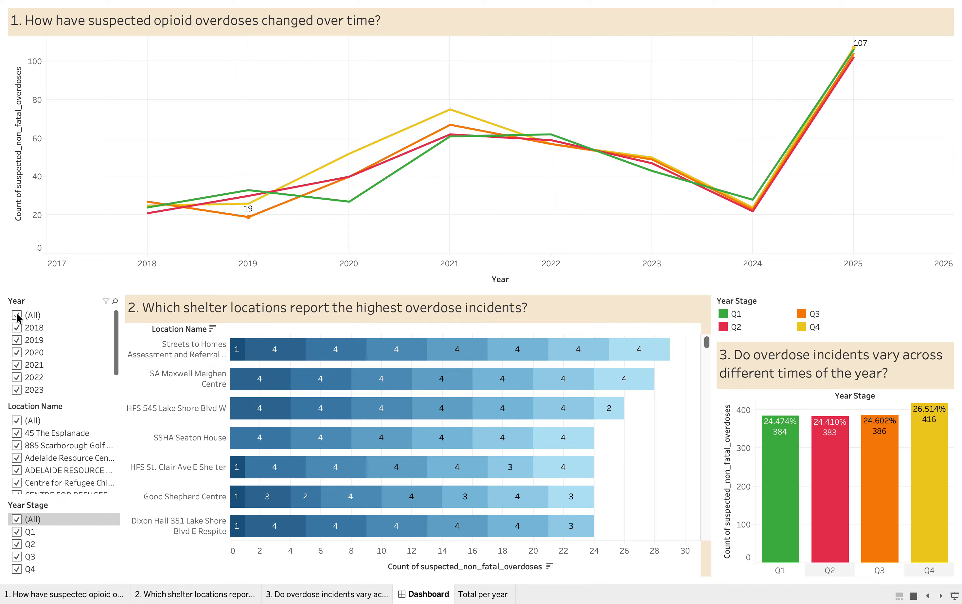
pyautogui.click(16, 353)
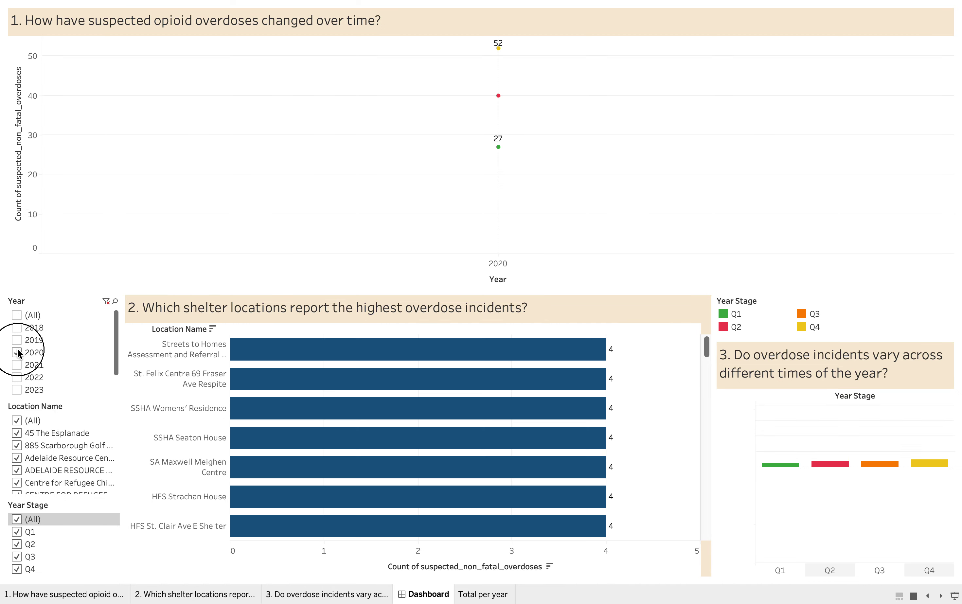
# Step: Extend the year filter to cover 2020 through 2023 for a look at the quarterly bars, and restore all years
pyautogui.click(16, 377)
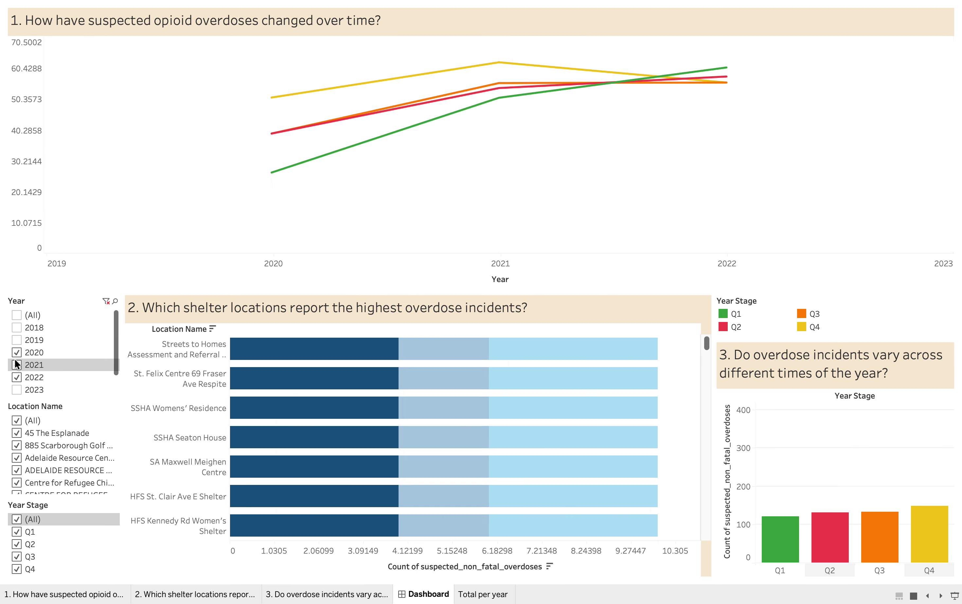
pyautogui.click(17, 390)
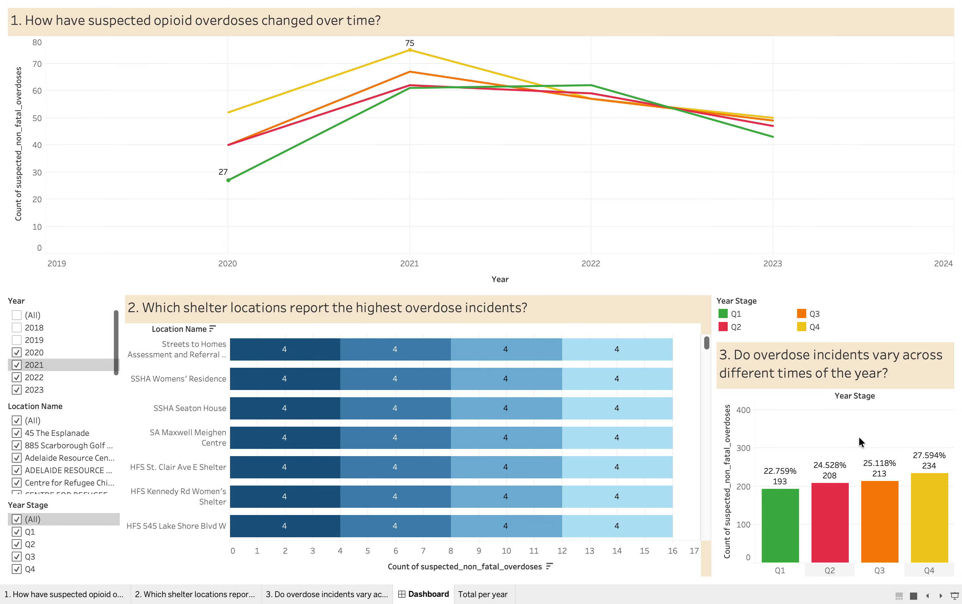
pyautogui.moveTo(930, 511)
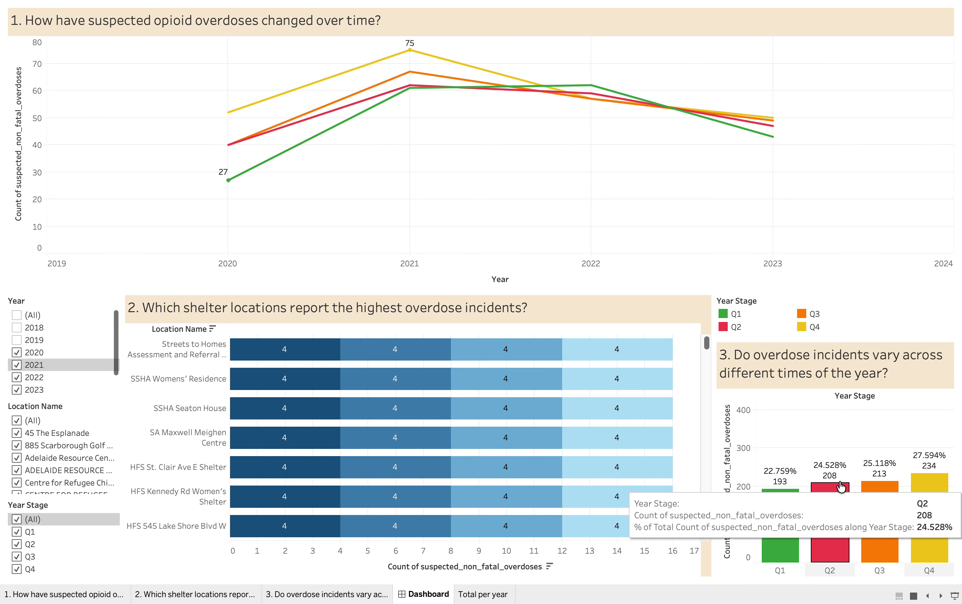
pyautogui.moveTo(599, 434)
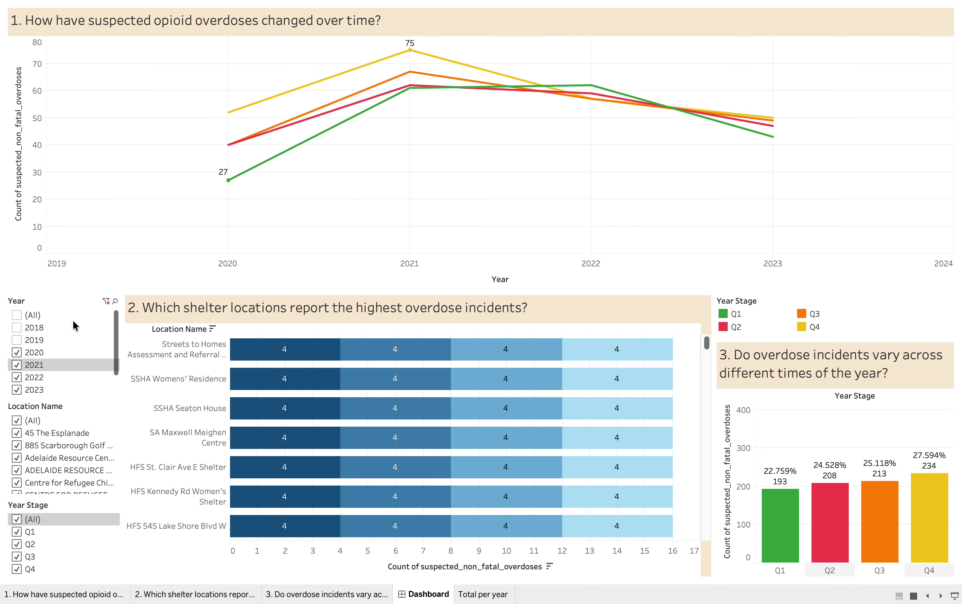
pyautogui.click(18, 315)
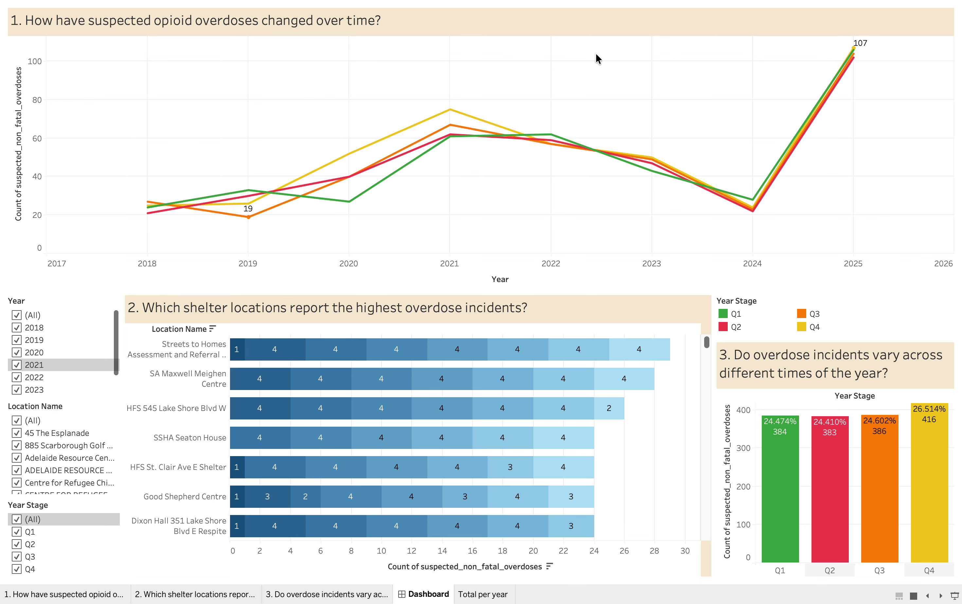
pyautogui.moveTo(584, 401)
# Step: Limit the dashboard to years 2018 and 2019 with quarters Q1 and Q2, and restore all years and quarters
pyautogui.click(16, 315)
pyautogui.click(16, 328)
pyautogui.click(16, 340)
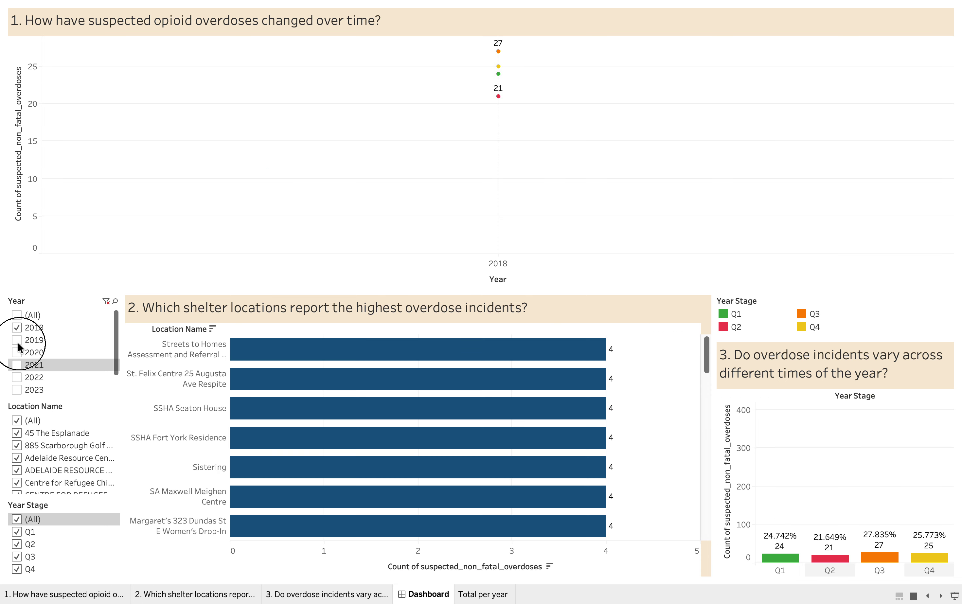
pyautogui.click(16, 519)
pyautogui.click(17, 531)
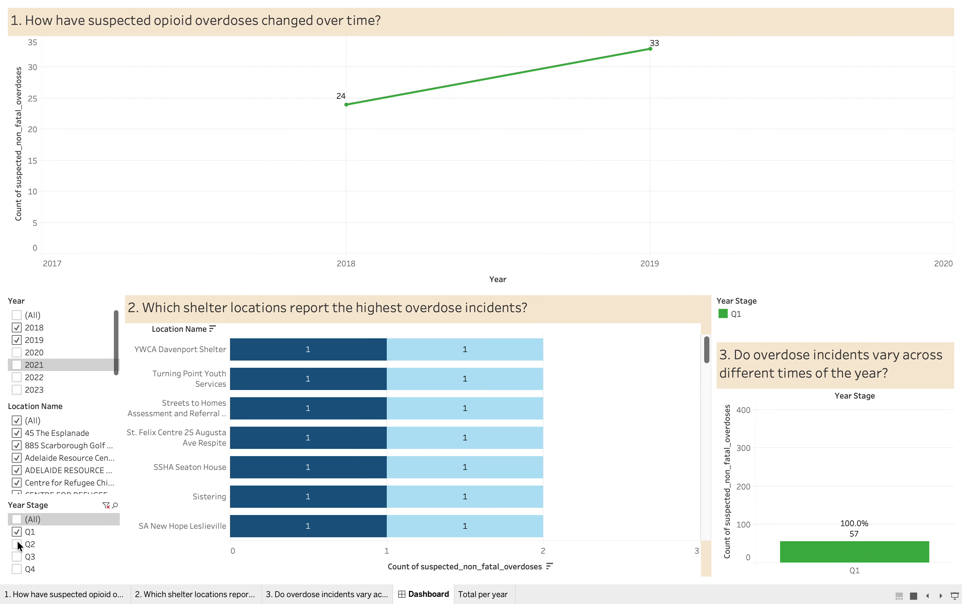
pyautogui.click(17, 544)
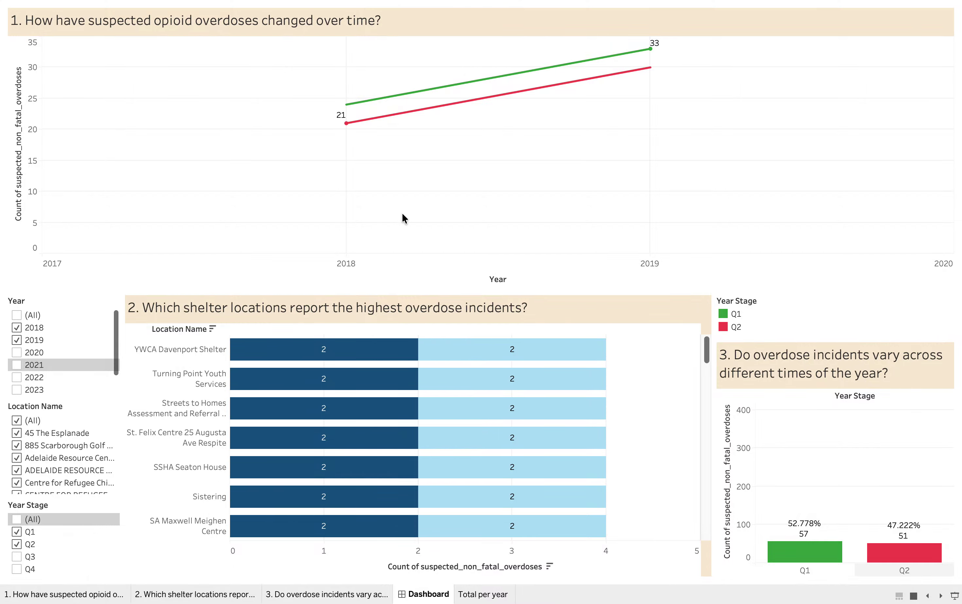
pyautogui.click(16, 316)
pyautogui.click(18, 523)
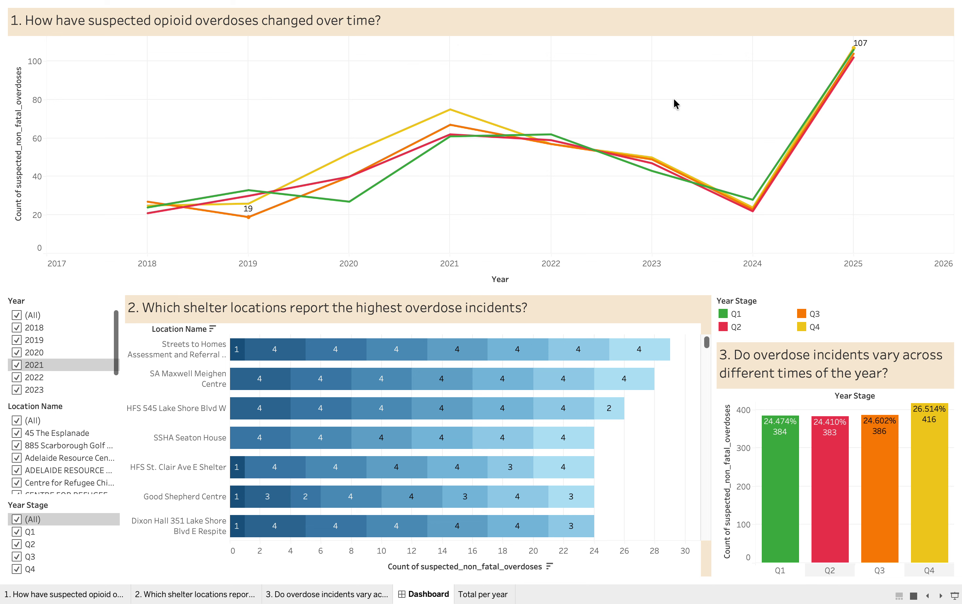
# Step: Examine the yearly counts of the Streets to Homes location, the 2021 trend peak and the quarterly bar details
pyautogui.moveTo(395, 380)
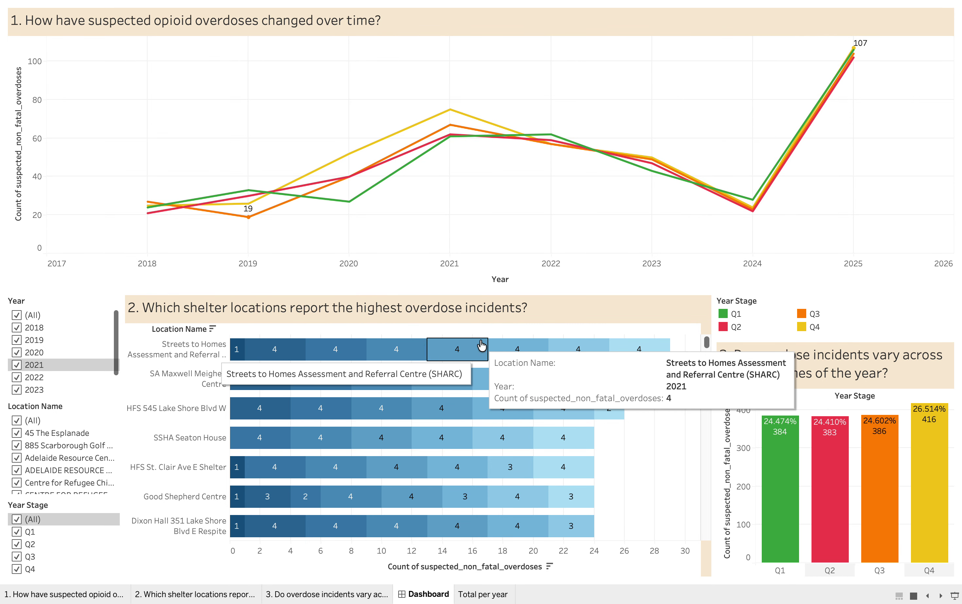
pyautogui.moveTo(515, 351)
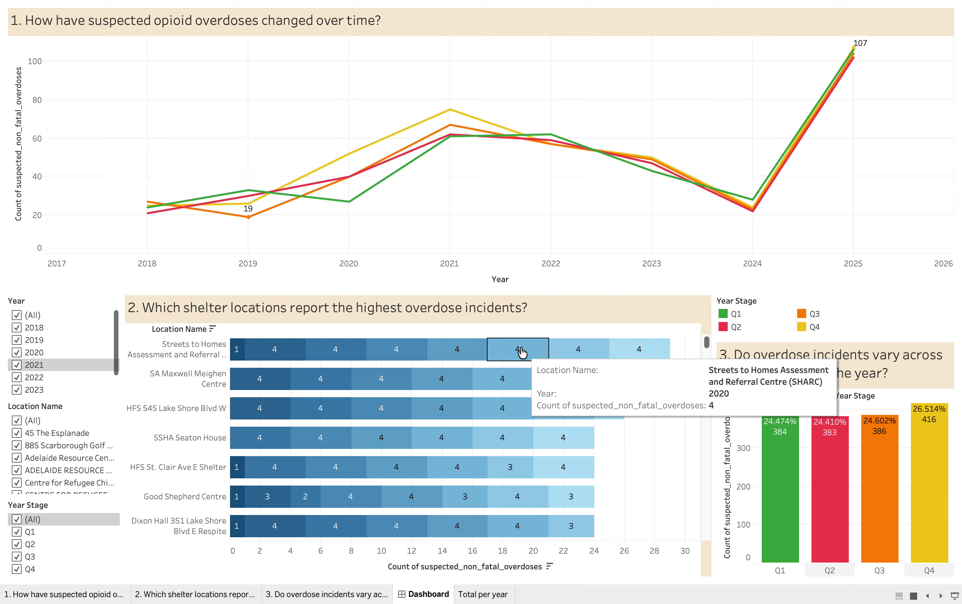
pyautogui.moveTo(831, 420)
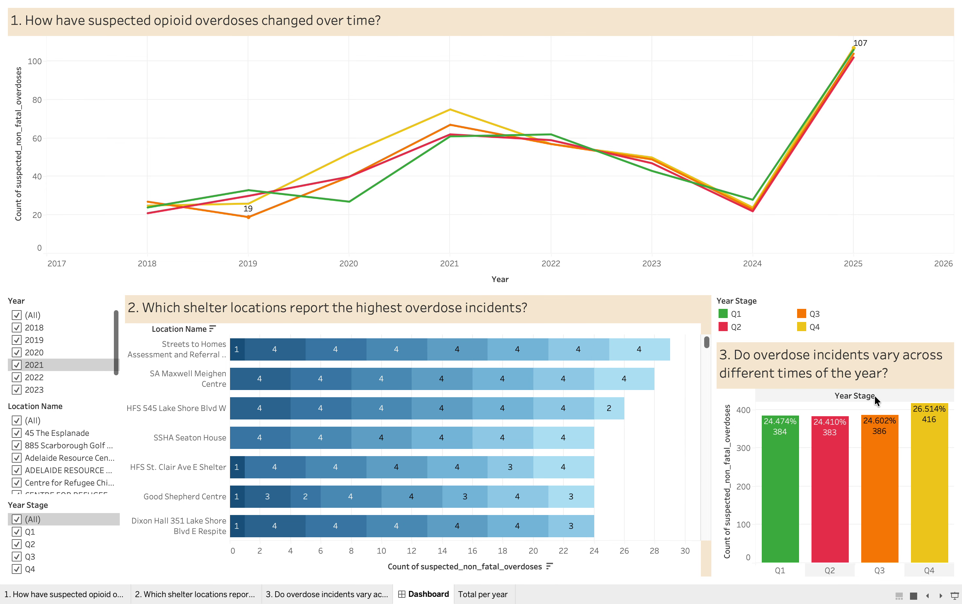
pyautogui.moveTo(897, 467)
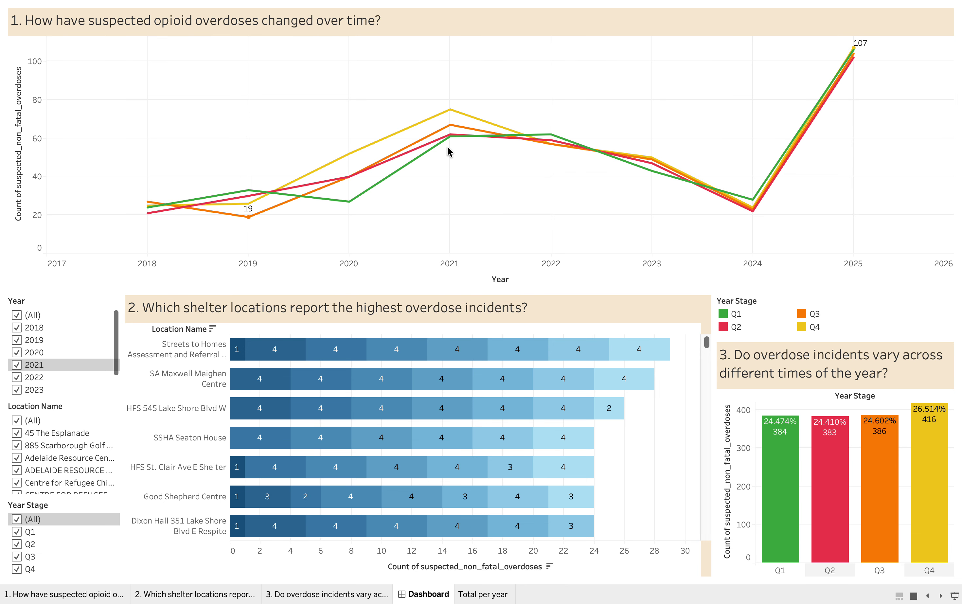
pyautogui.moveTo(451, 114)
pyautogui.moveTo(851, 441)
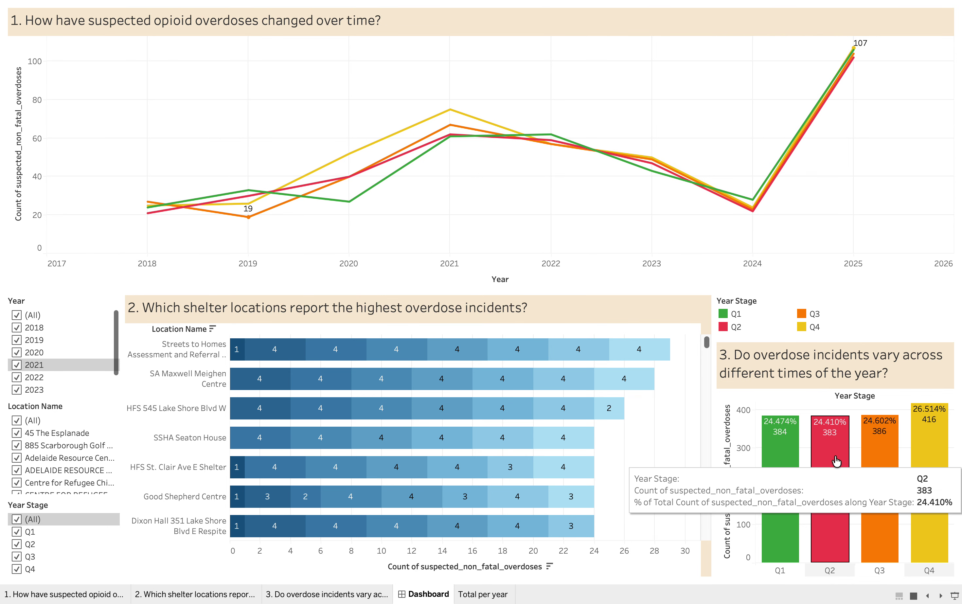